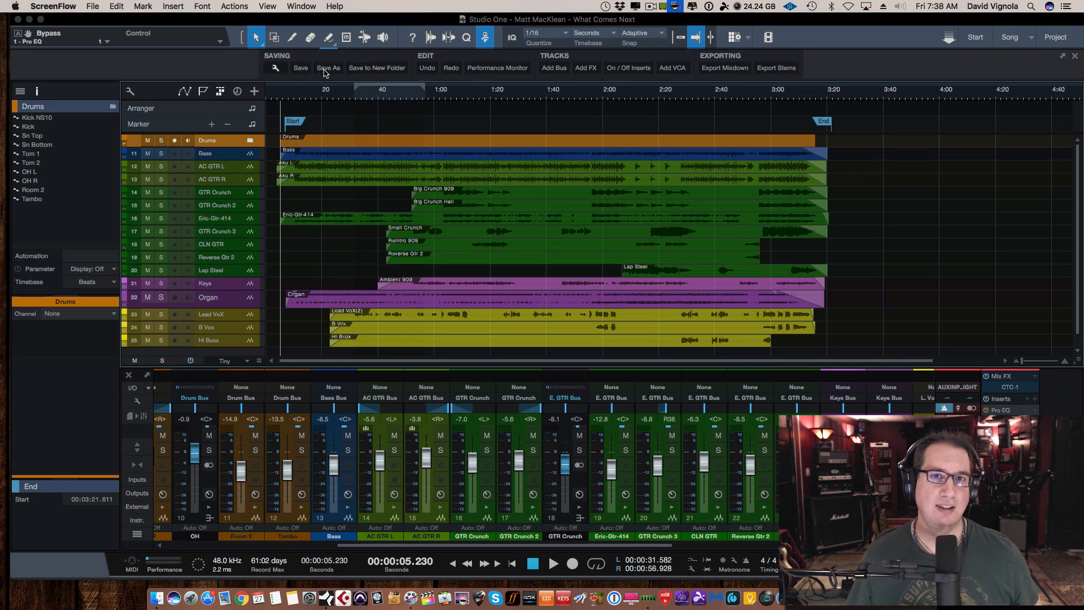
Play the song from about 4.6 seconds, stop playback, and place the playhead at about 25 seconds
click(278, 96)
click(277, 96)
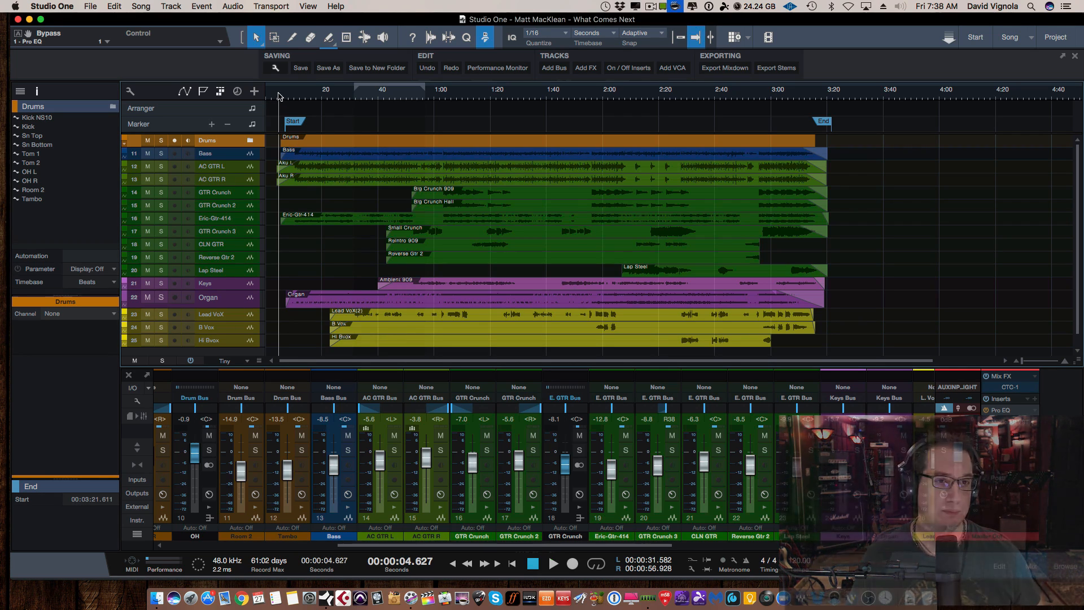
key(space)
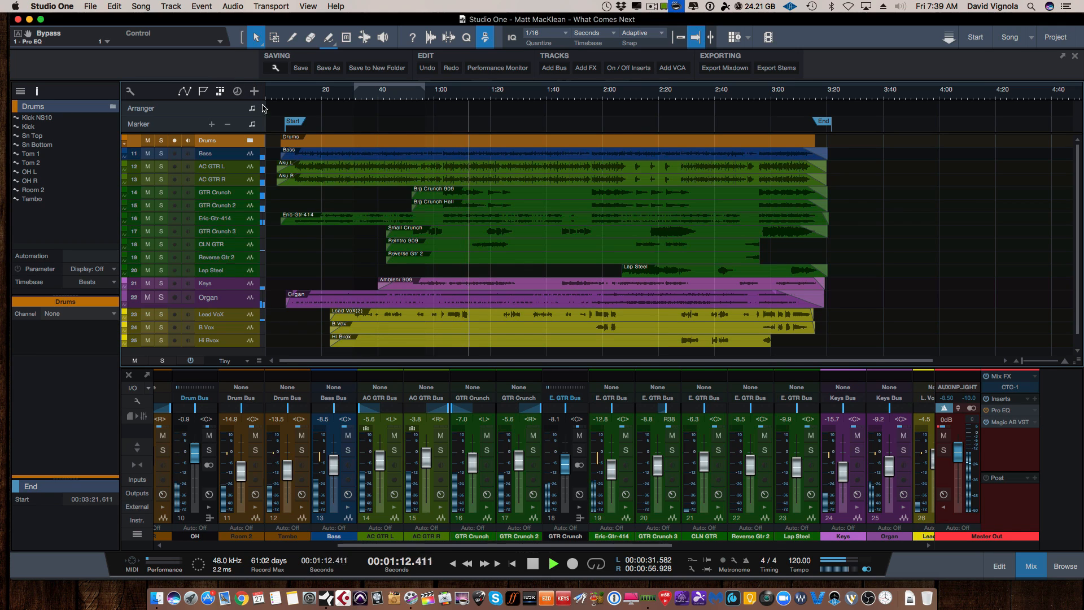
key(space)
click(337, 92)
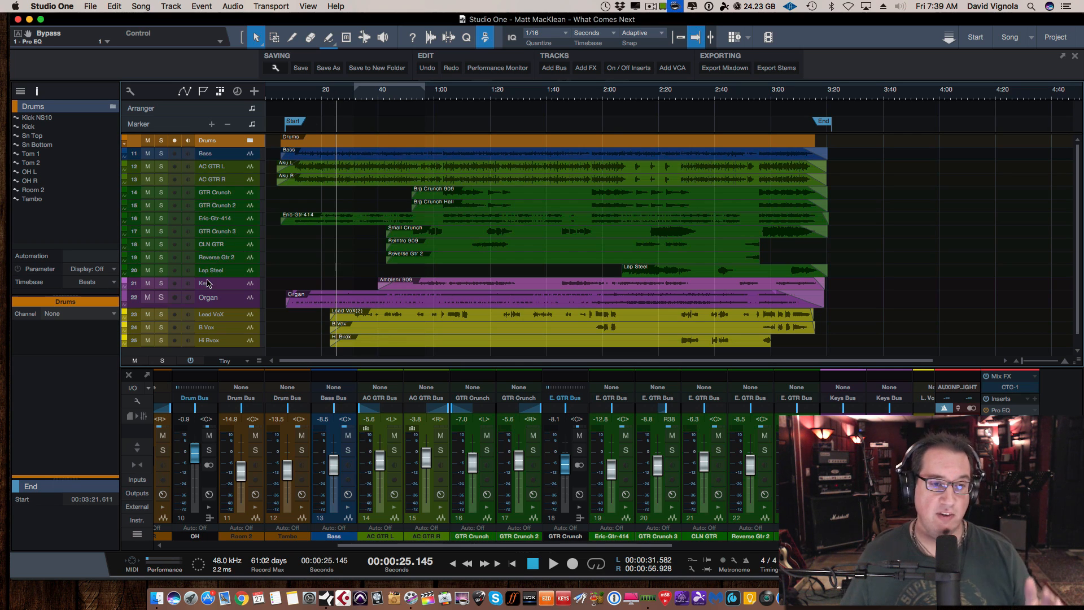
Expand the mixer to show the inserts and inspect the Pro EQ and Compressor settings on the Sn Top channel
click(137, 447)
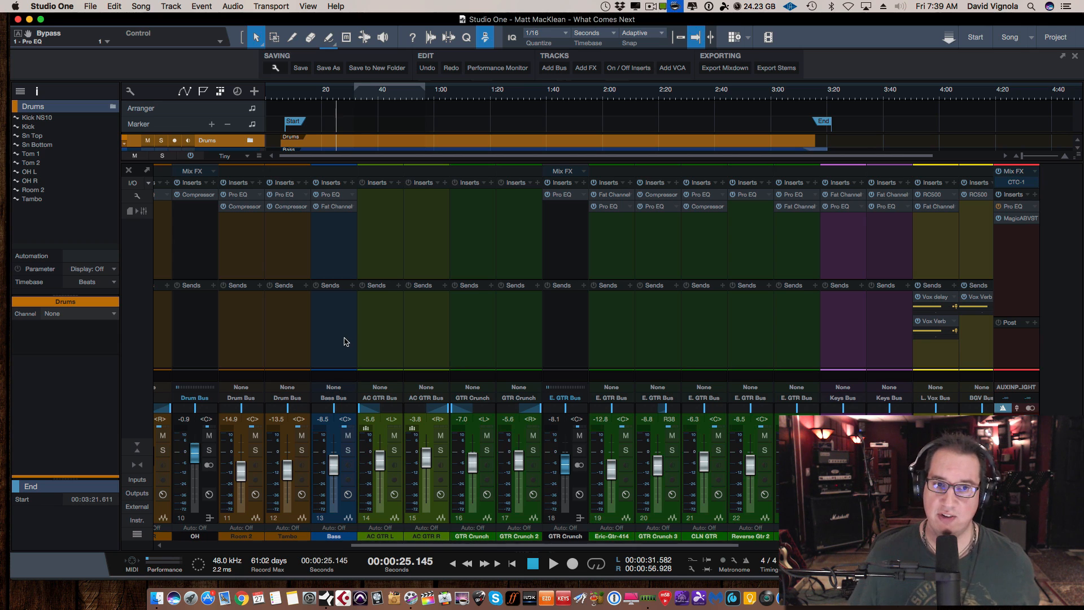
scroll(346, 341, left, 5)
scroll(346, 341, left, 4)
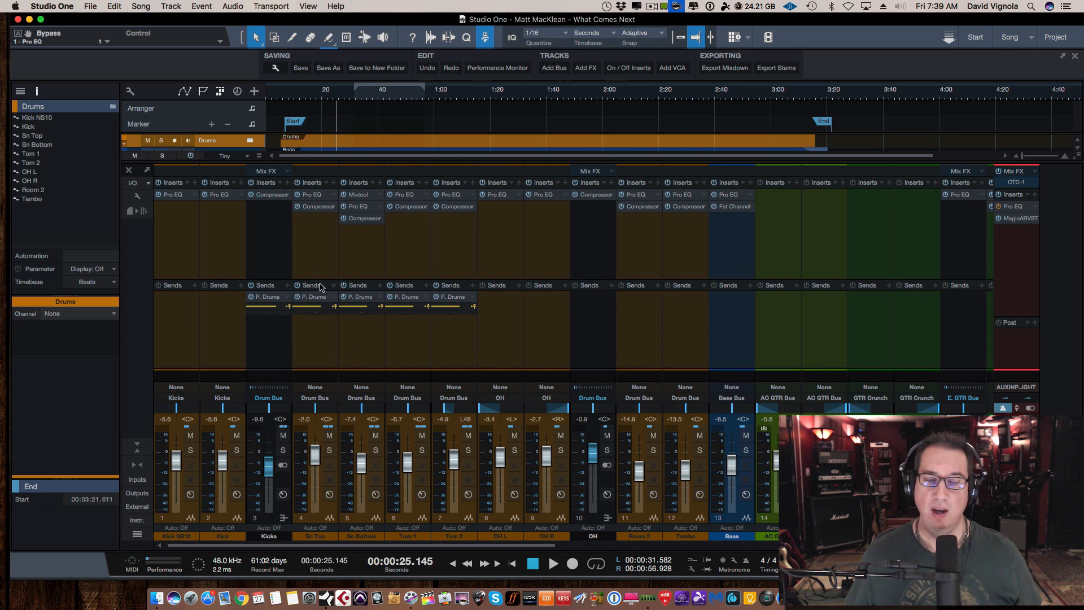
click(310, 194)
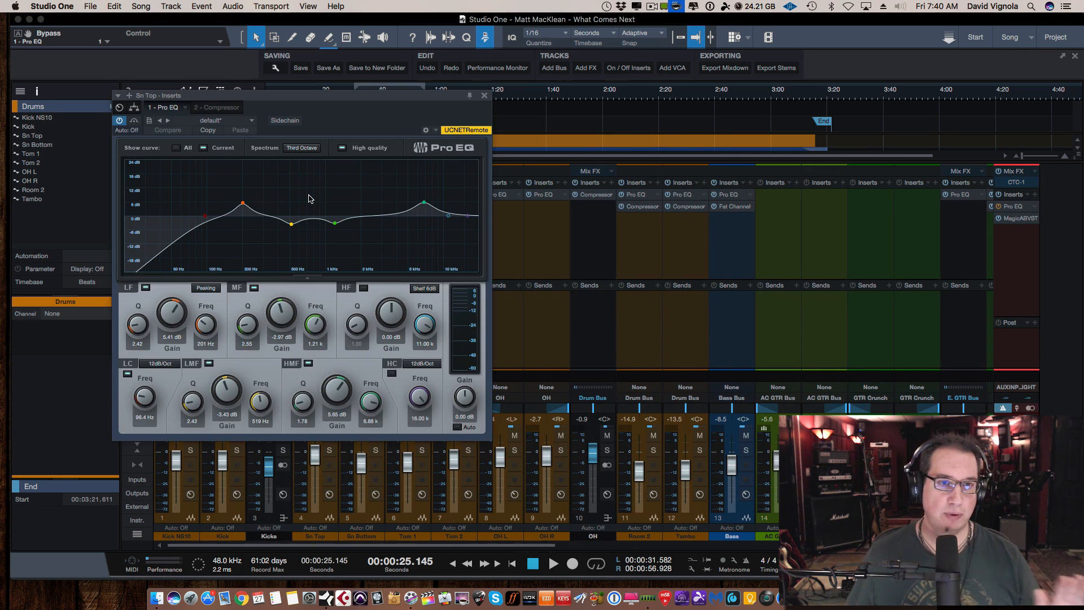
click(484, 95)
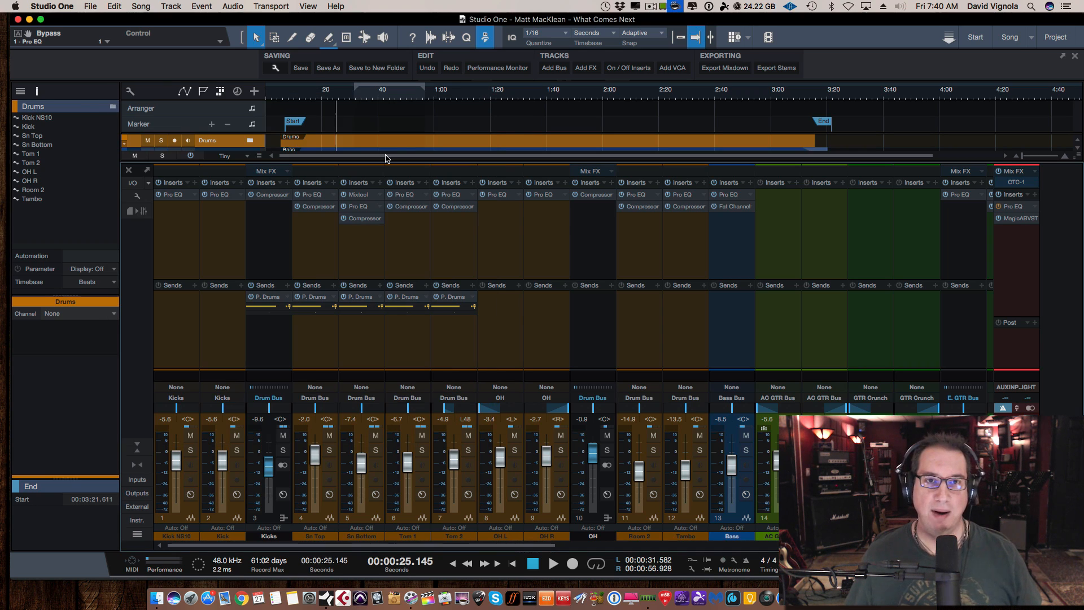
click(316, 209)
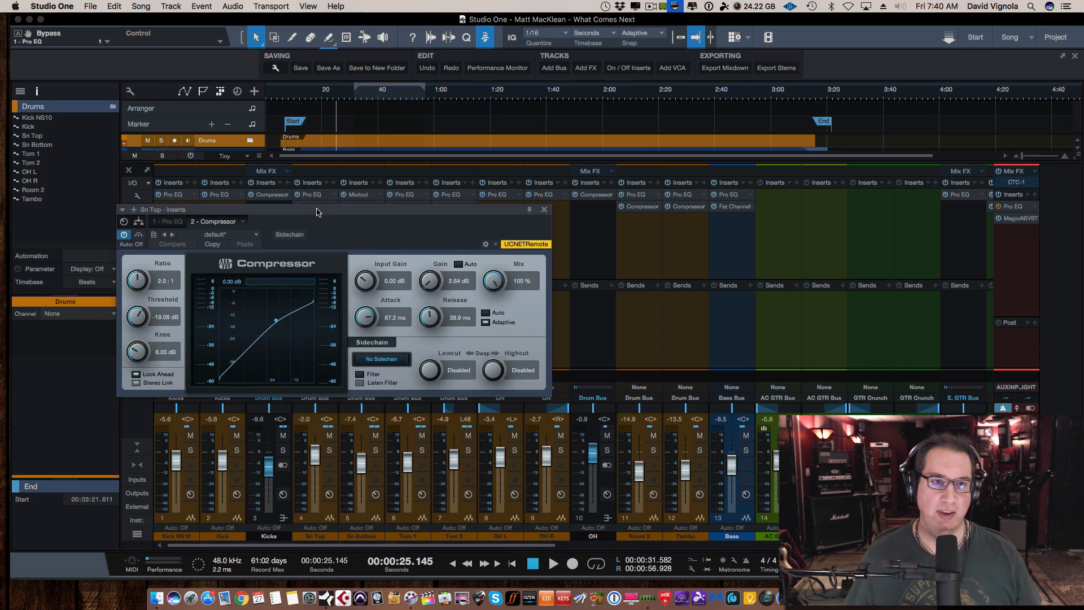
click(544, 211)
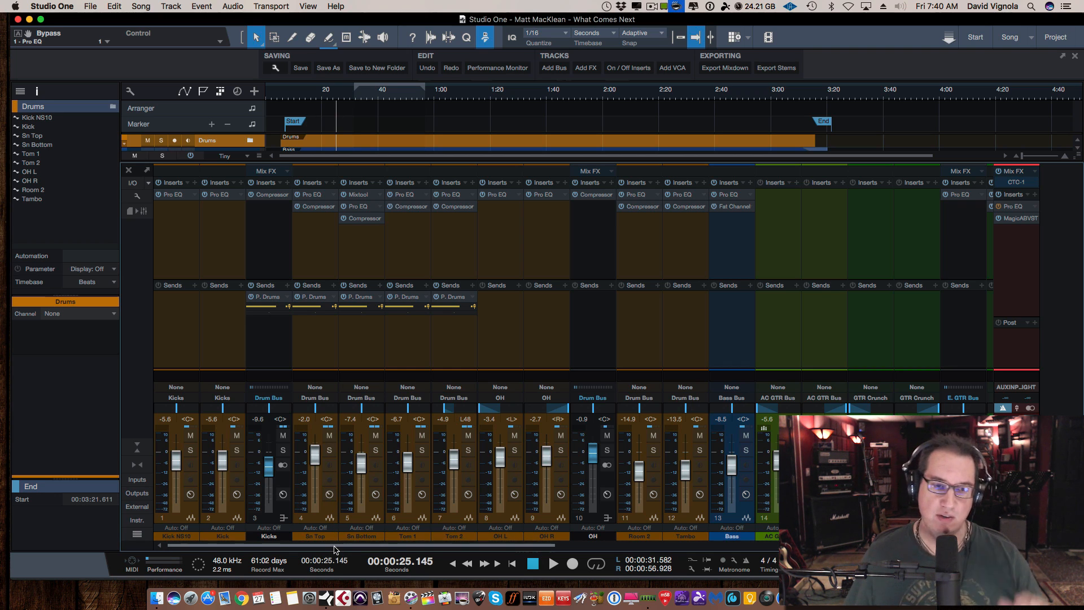
Look through the channel inserts and examine the Pro EQ settings on the GTR Crunch bus and the GTR Crunch 3 channel
drag(335, 549, 364, 550)
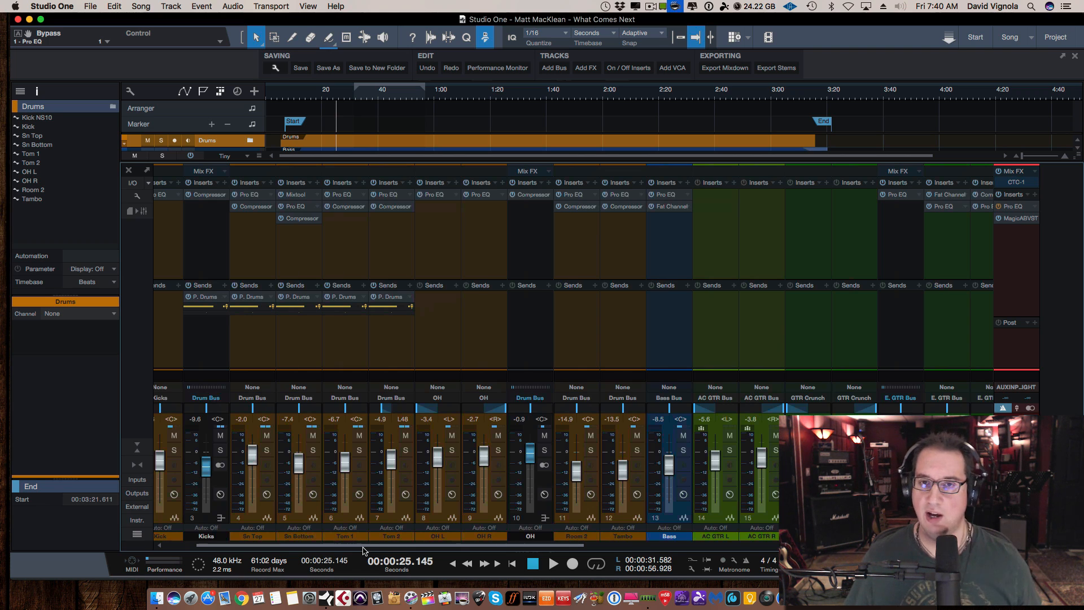
drag(363, 547, 487, 547)
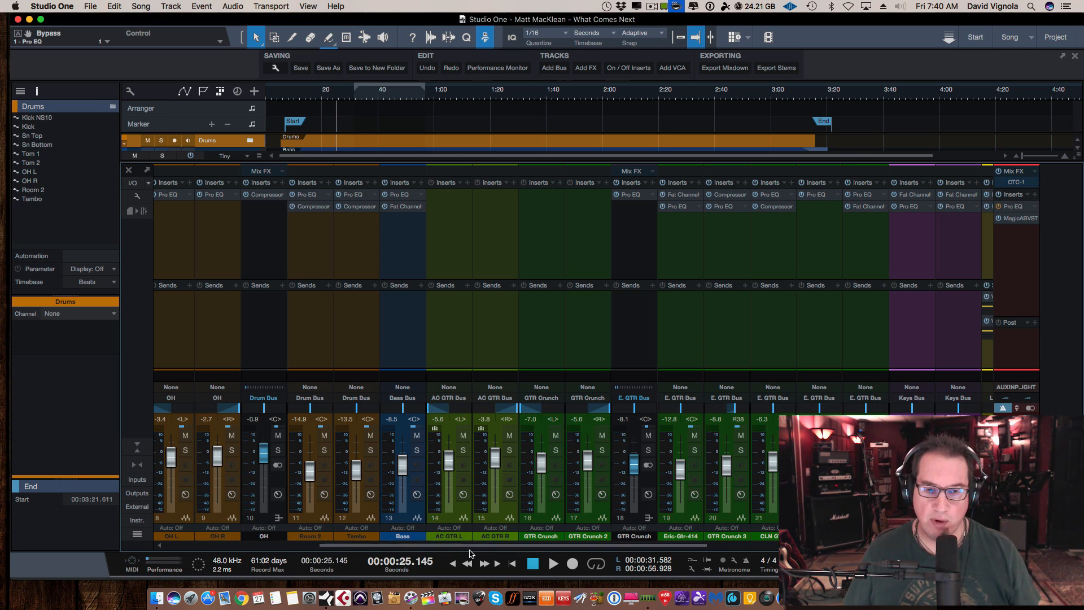
drag(470, 547, 493, 549)
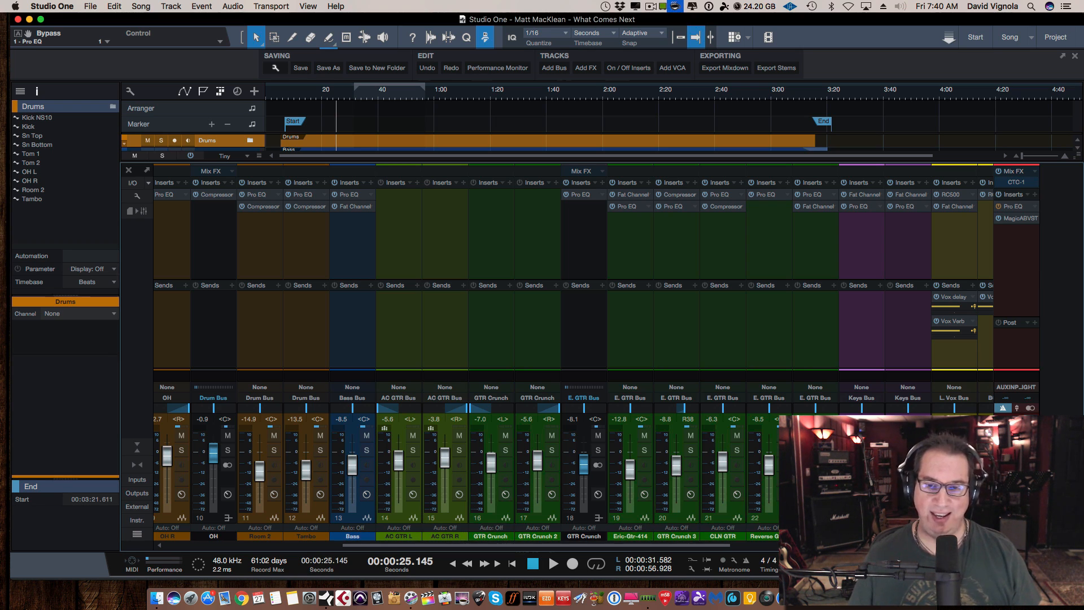
scroll(693, 550, right, 5)
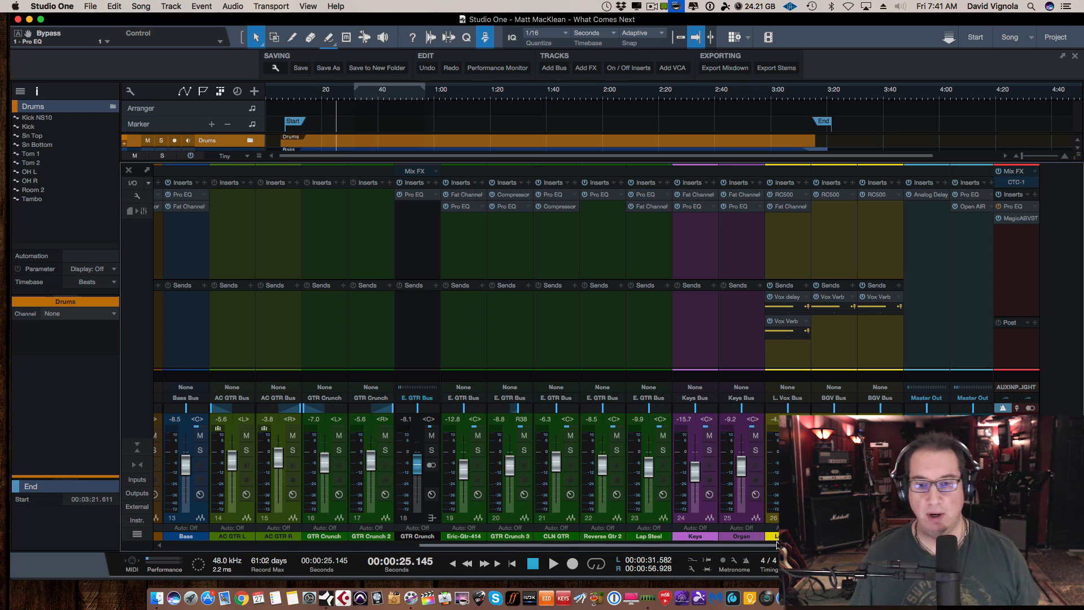
drag(772, 546, 675, 550)
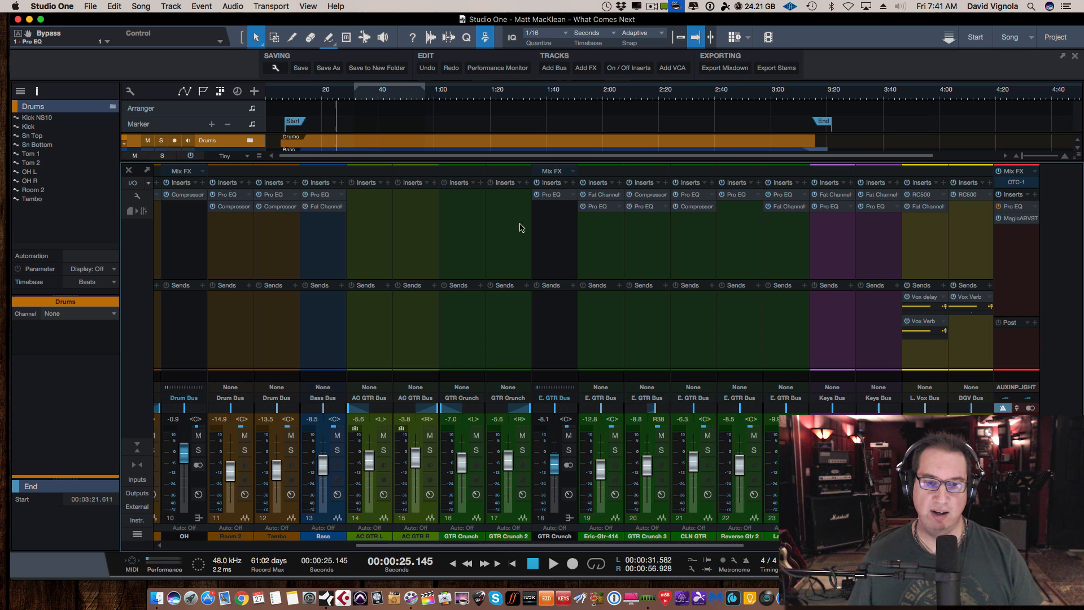
click(549, 196)
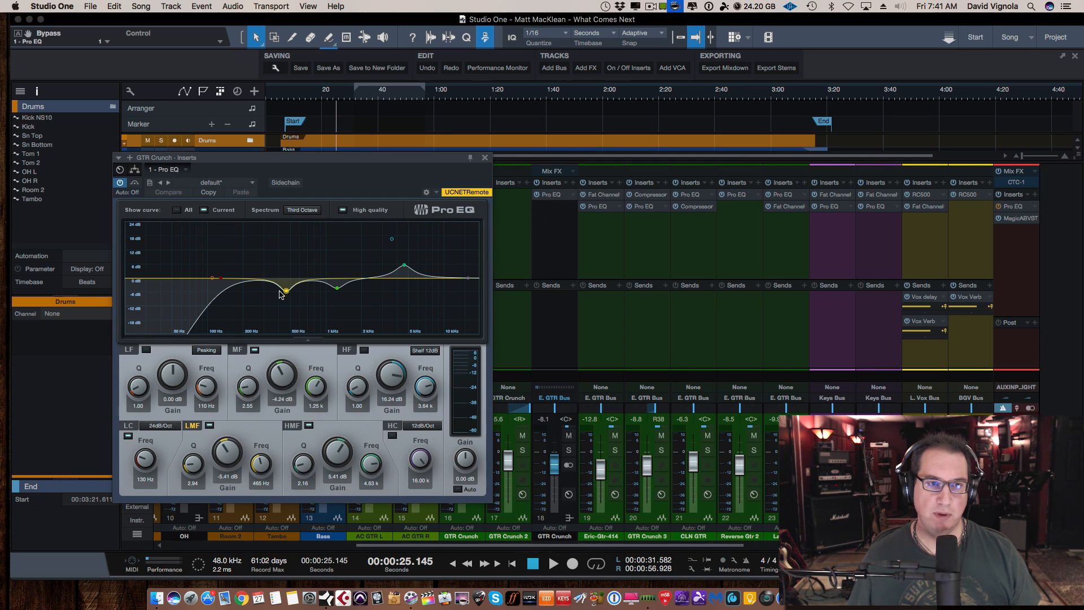
click(485, 159)
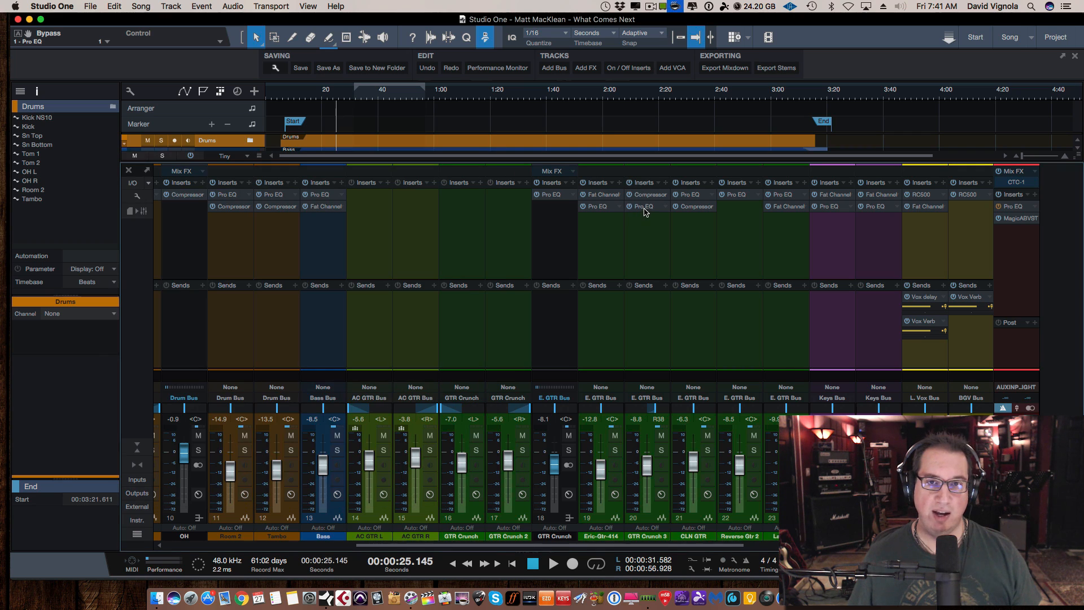
click(644, 206)
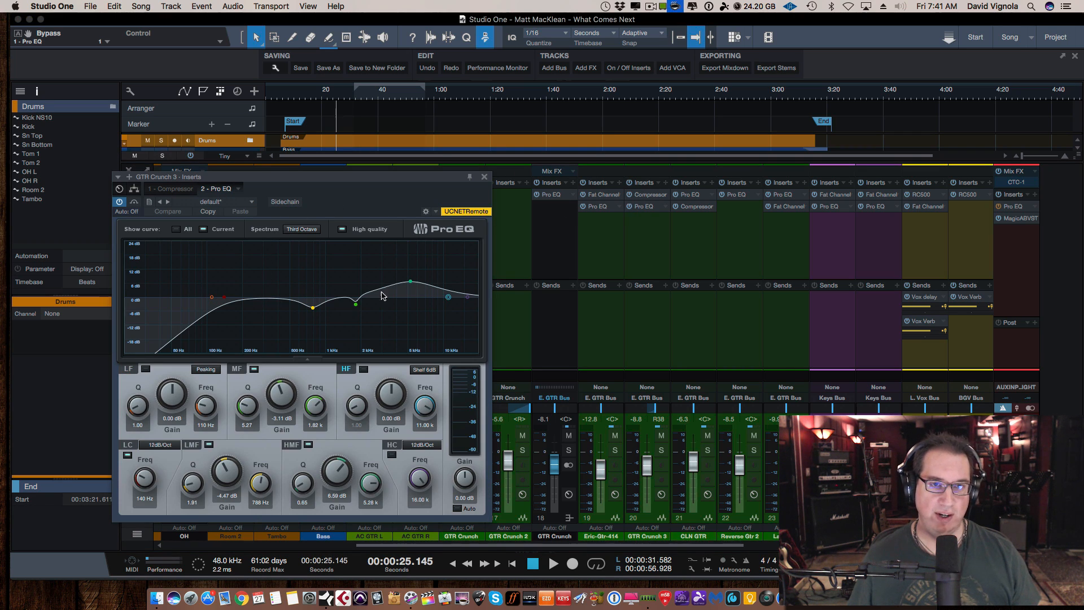
click(484, 177)
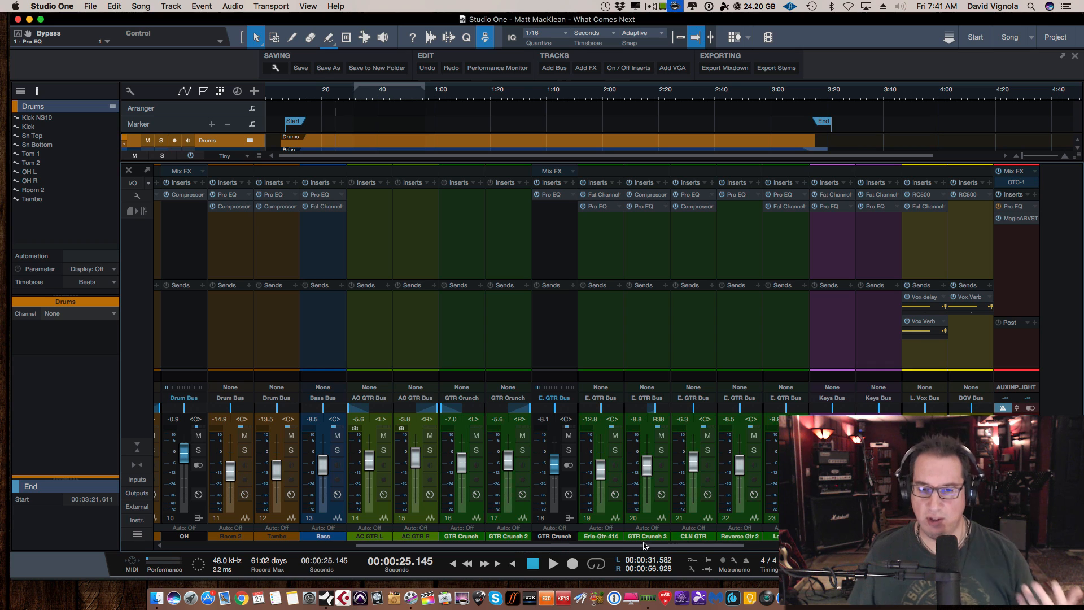
Open the Master Out channel's Pro EQ and set its HMF band to -0.24 dB gain at 5.40 kHz
click(1015, 206)
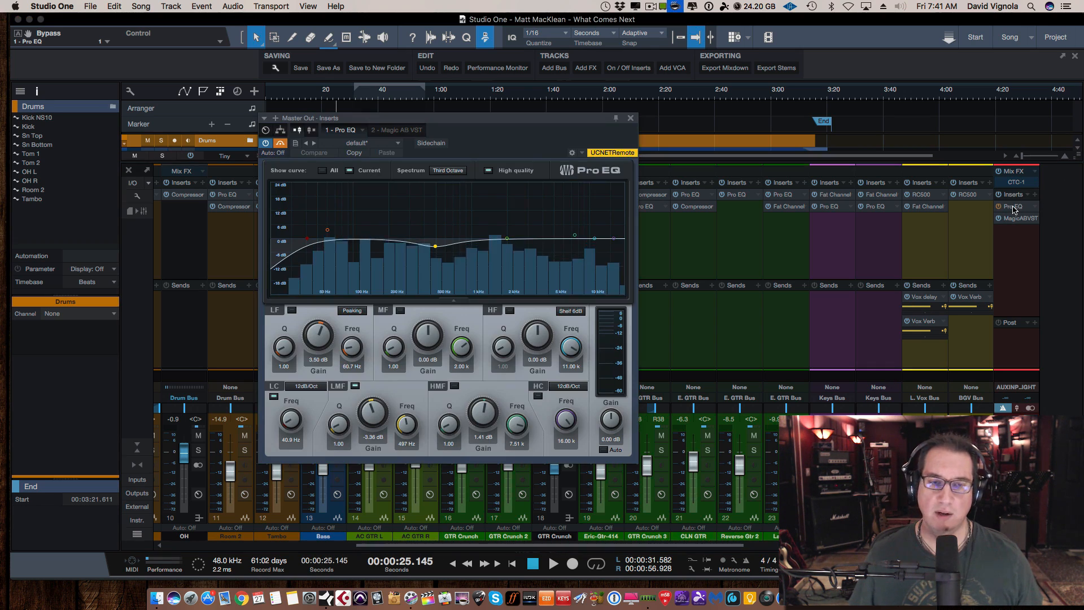
drag(484, 119, 350, 114)
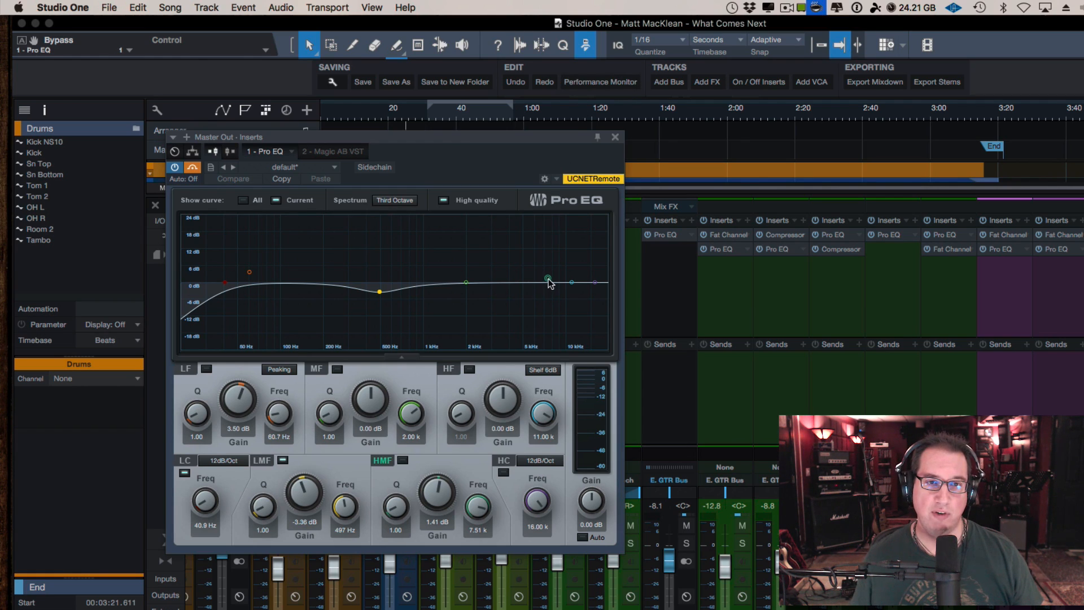
mouse_move(547, 279)
mouse_down()
mouse_move(539, 261)
mouse_move(512, 252)
mouse_move(535, 236)
mouse_move(529, 280)
mouse_up()
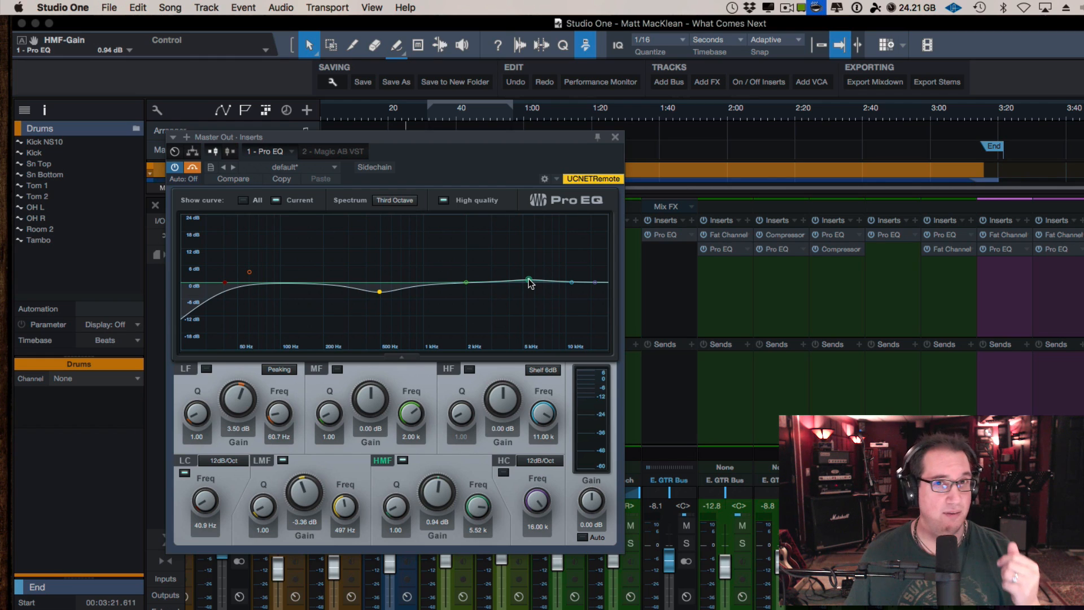
drag(530, 281, 529, 286)
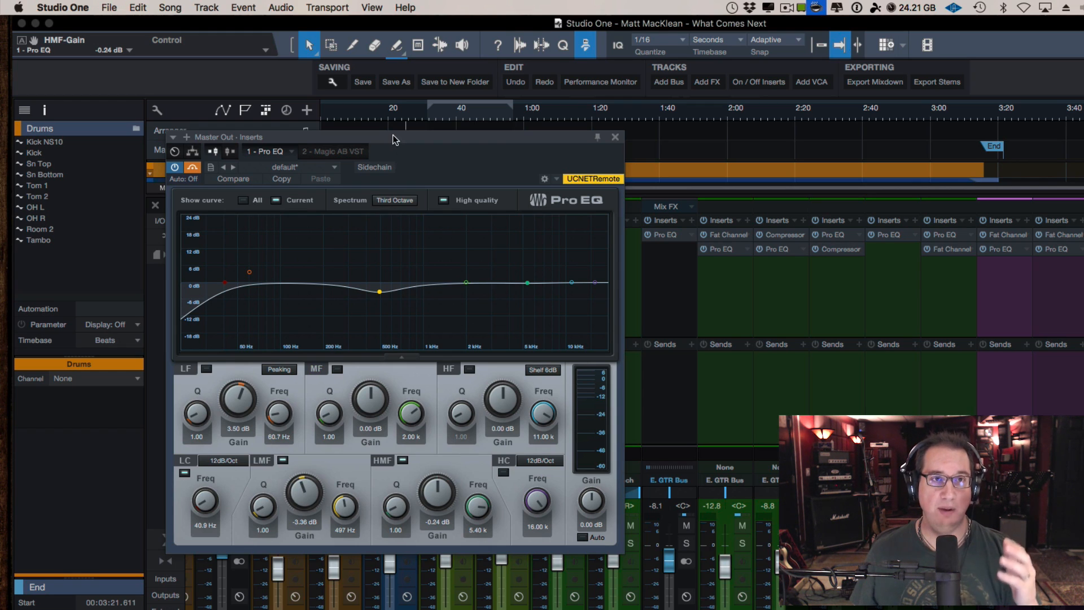
Reposition the Master Out EQ window and switch the Pro EQ's bypass off and back on
drag(394, 139, 398, 132)
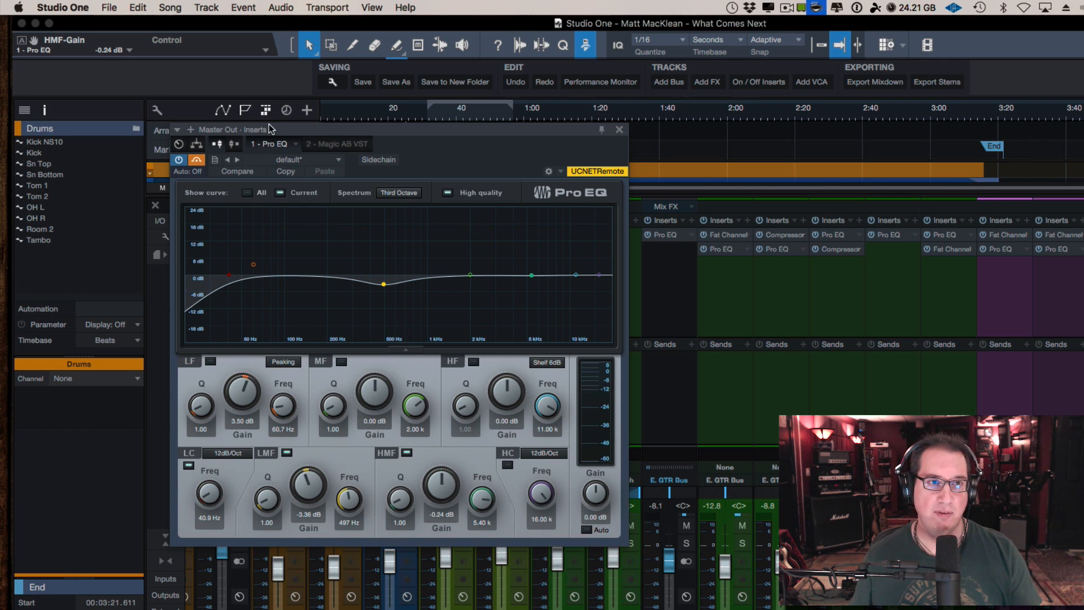
mouse_move(268, 129)
mouse_down()
mouse_move(266, 174)
mouse_move(267, 148)
mouse_up()
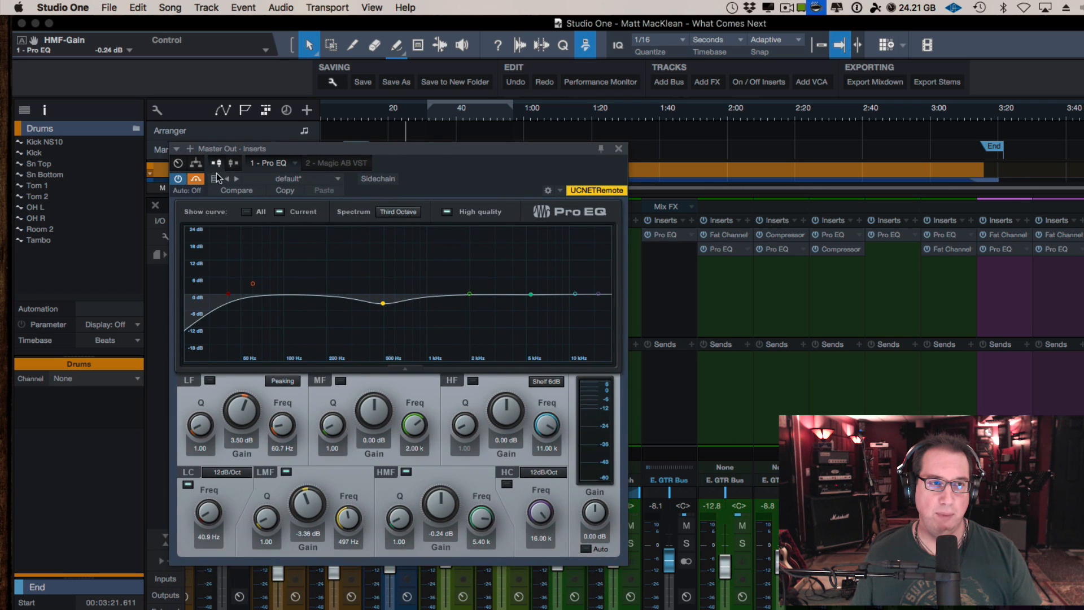
click(197, 180)
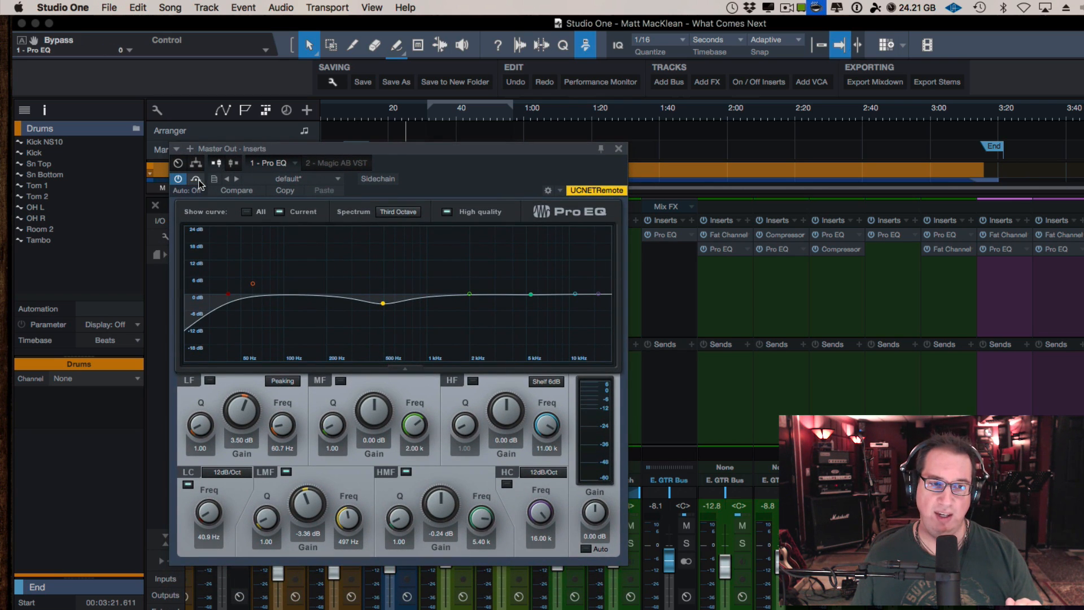
click(197, 180)
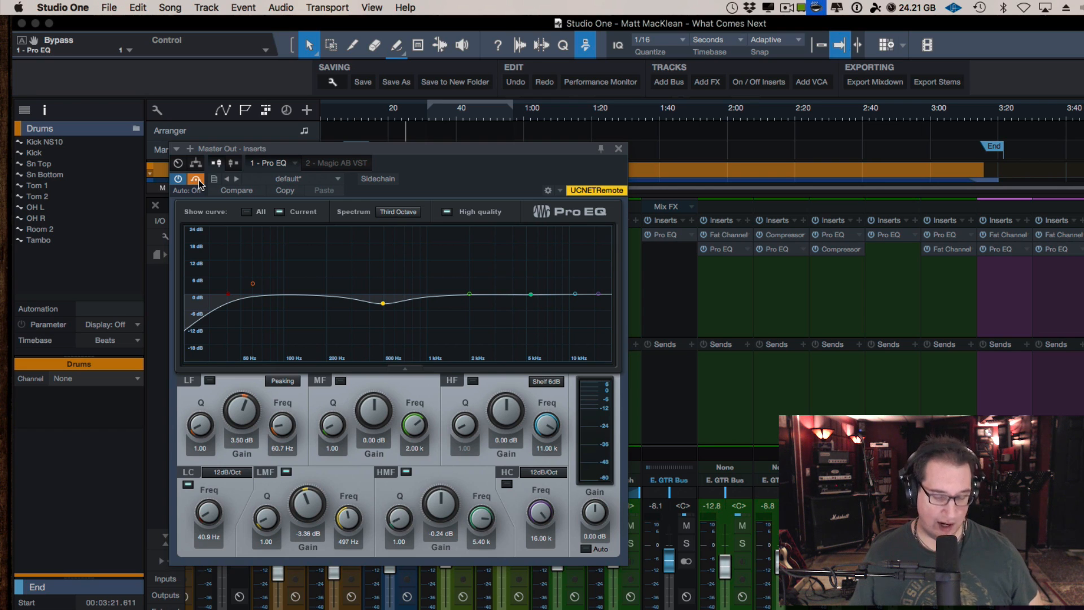
Play the mix while comparing the Master Out Pro EQ bypassed and active, then stop playback with bypass off
key(space)
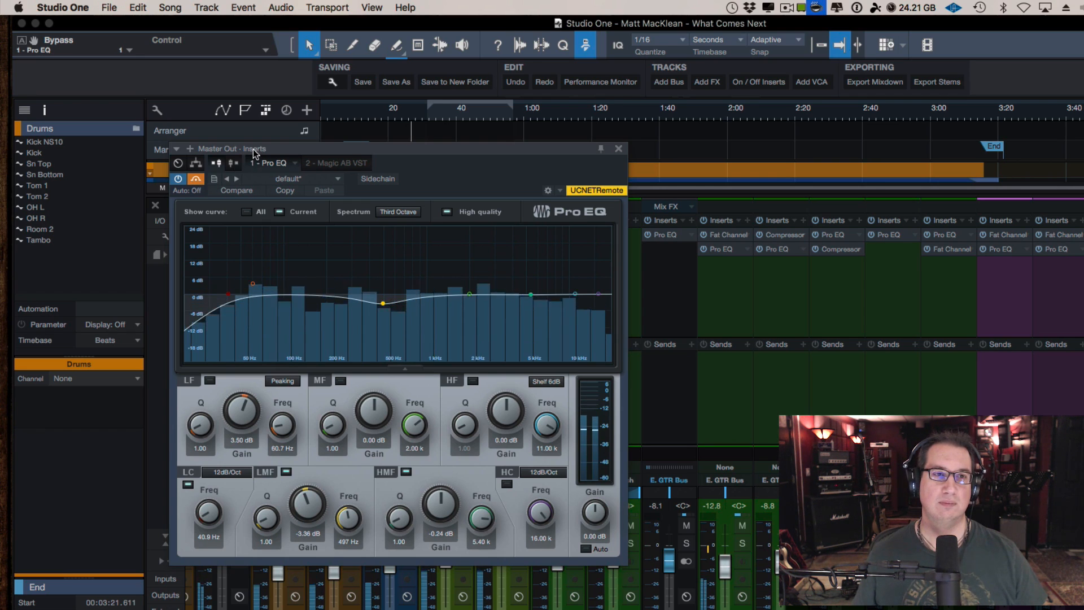
drag(250, 150, 251, 148)
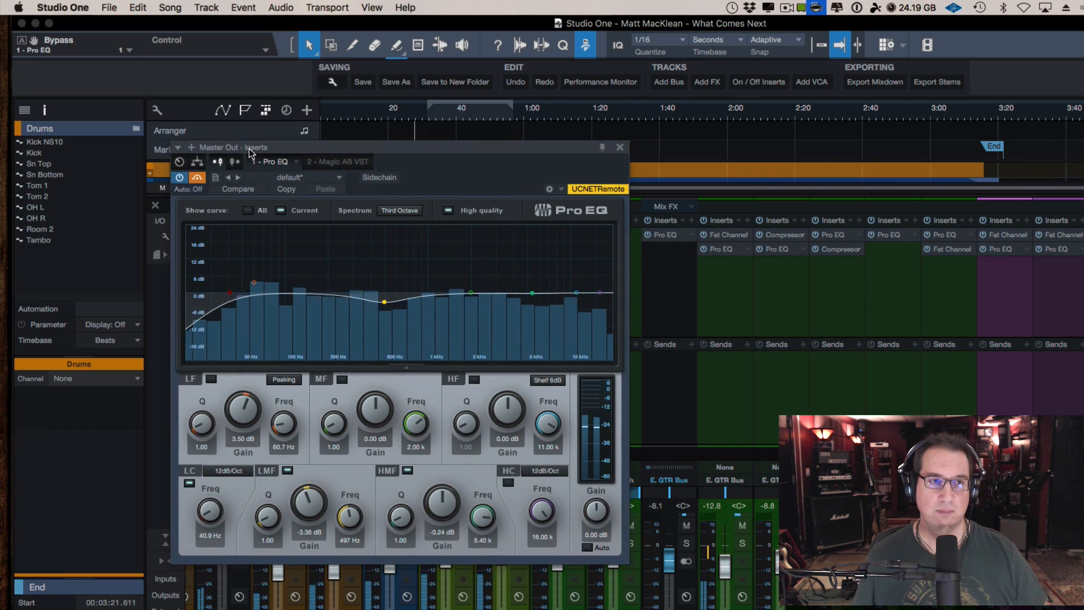
click(198, 180)
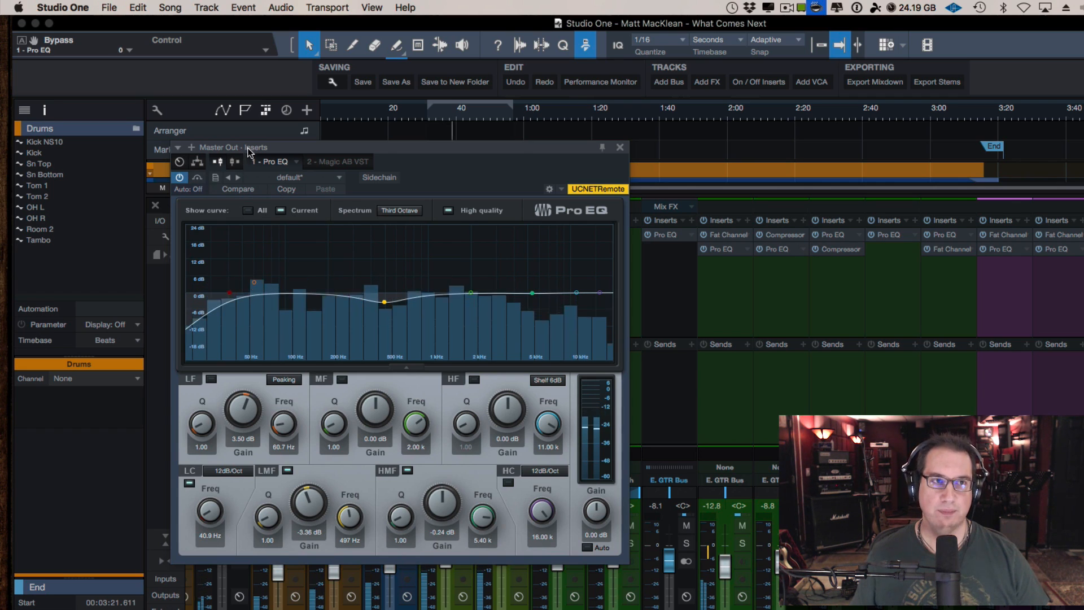
drag(246, 149, 246, 148)
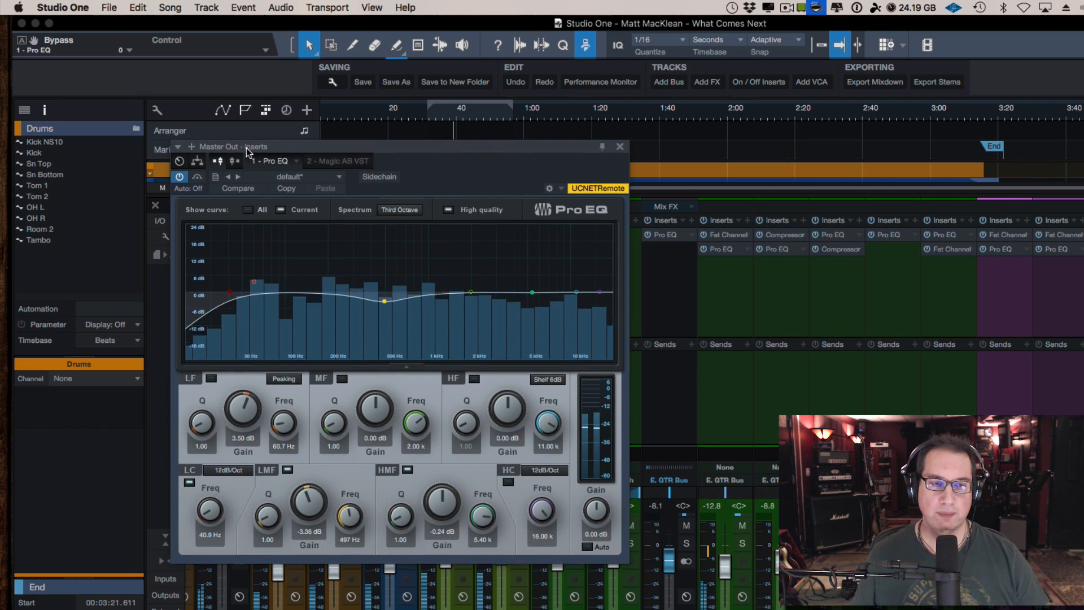
click(197, 179)
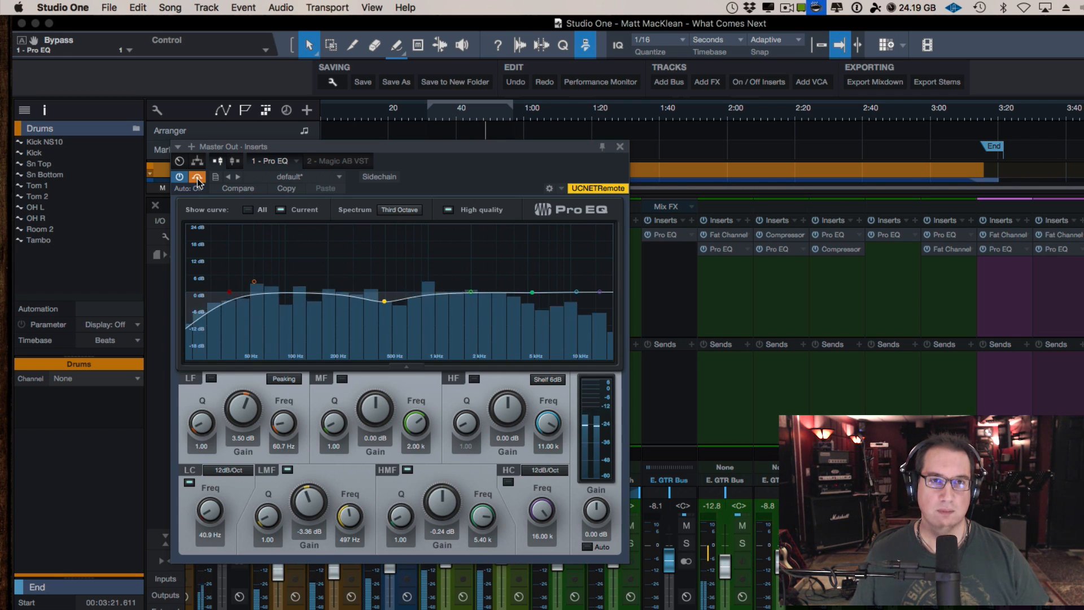
click(197, 178)
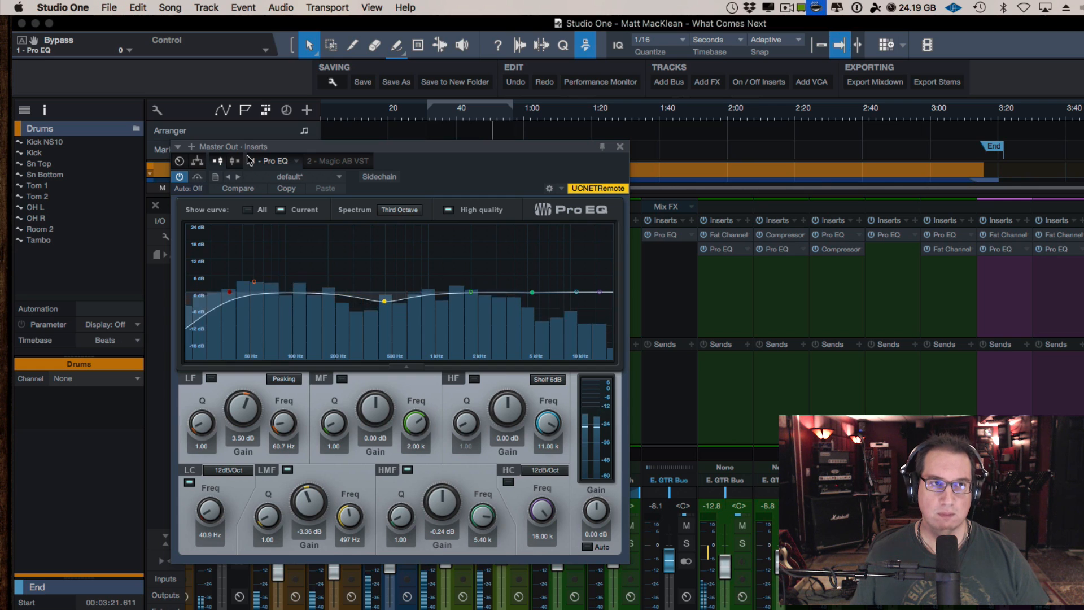
drag(254, 150, 256, 156)
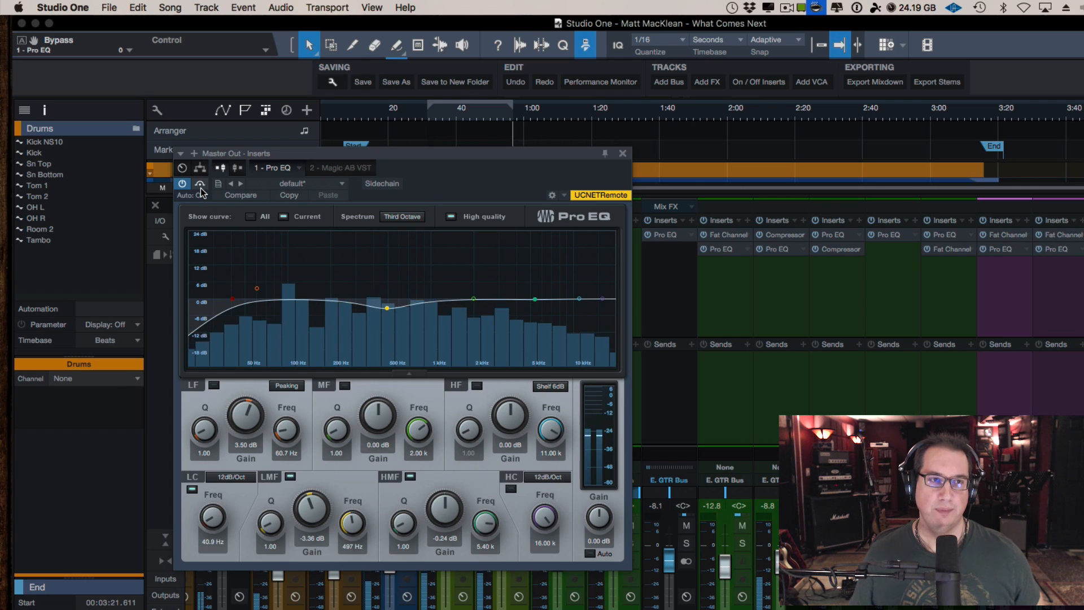
key(space)
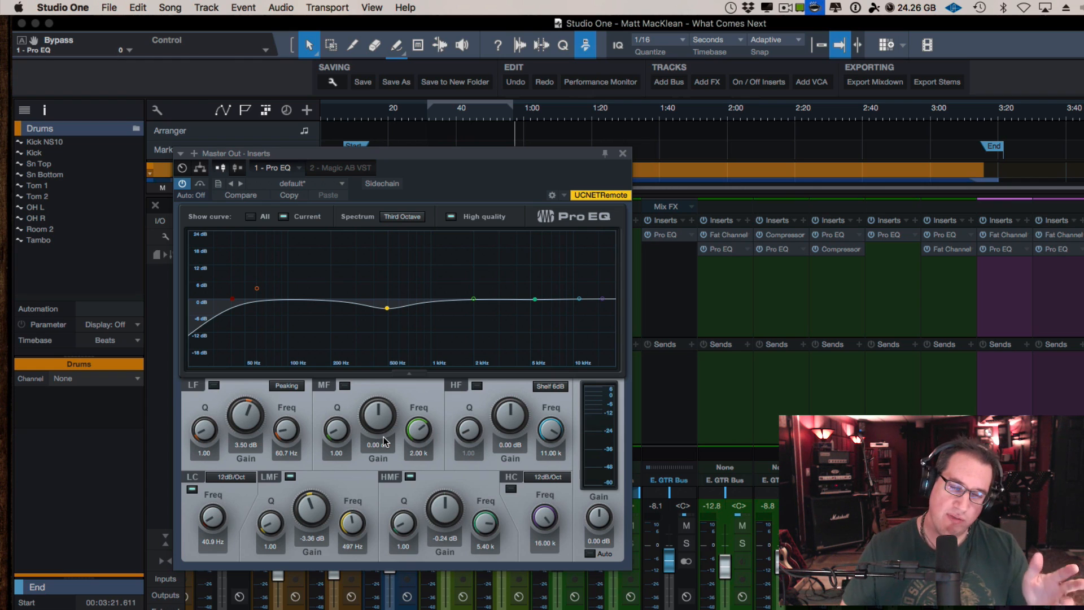
Set the LMF band of the Master Out Pro EQ to -0.24 dB gain at 491 Hz
drag(386, 308, 388, 302)
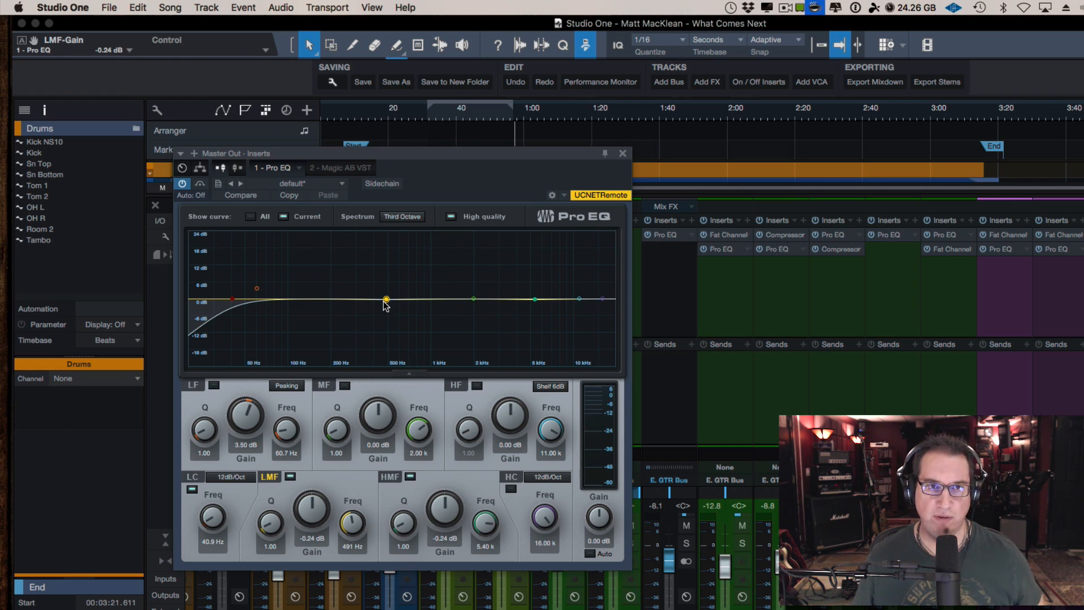
Move the playback position back to about 24 seconds and set the Master Out Pro EQ's LMF band to 0.00 dB, 430 Hz and Q 2.81
click(406, 121)
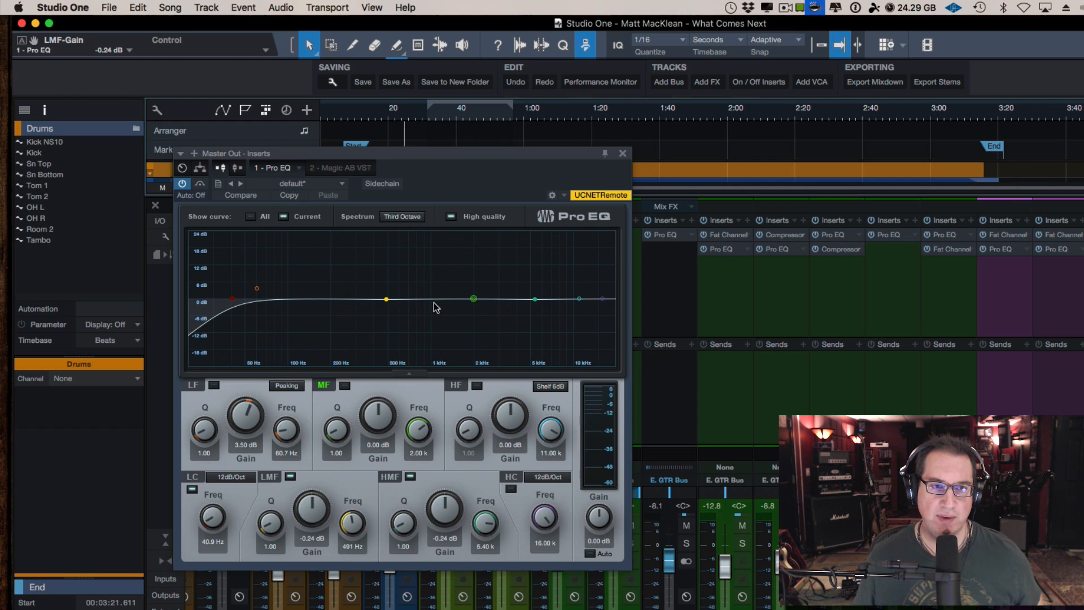
mouse_move(386, 302)
mouse_down()
mouse_move(387, 282)
mouse_move(375, 284)
mouse_move(383, 302)
mouse_up()
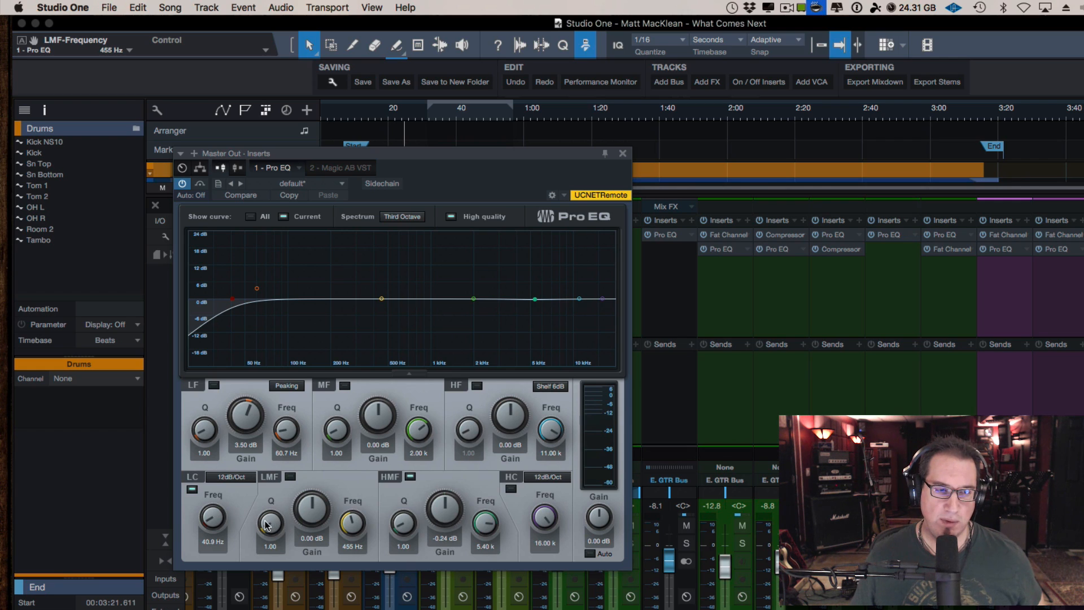
drag(269, 523, 264, 510)
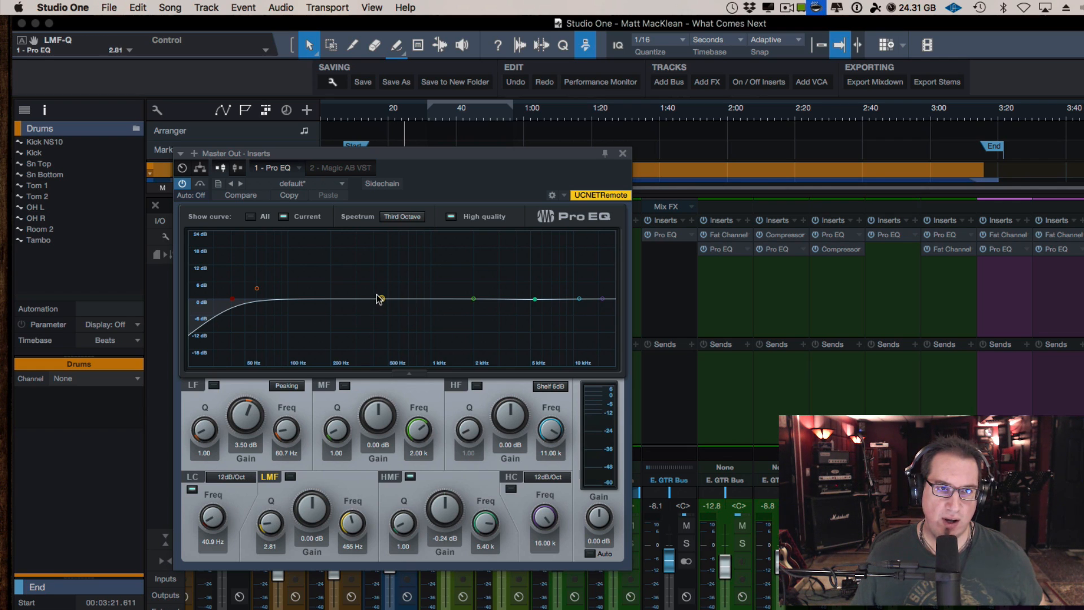
drag(381, 299, 378, 294)
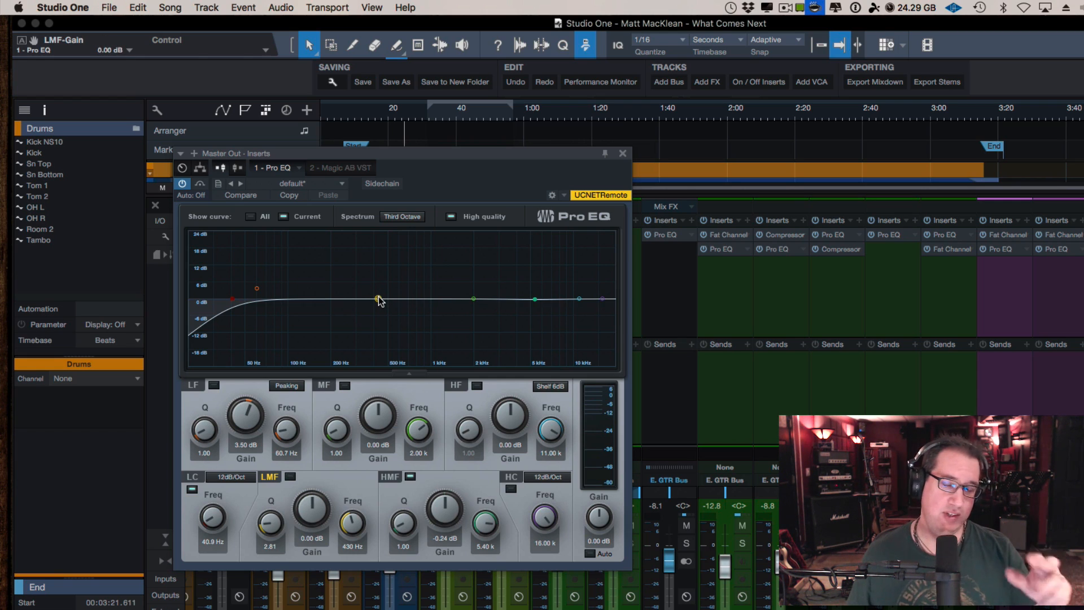
During playback, boost the LMF band to 14.12 dB at 416 Hz, listen, and cut it to -5.08 dB with a Q of 1.78
key(space)
drag(378, 300, 376, 259)
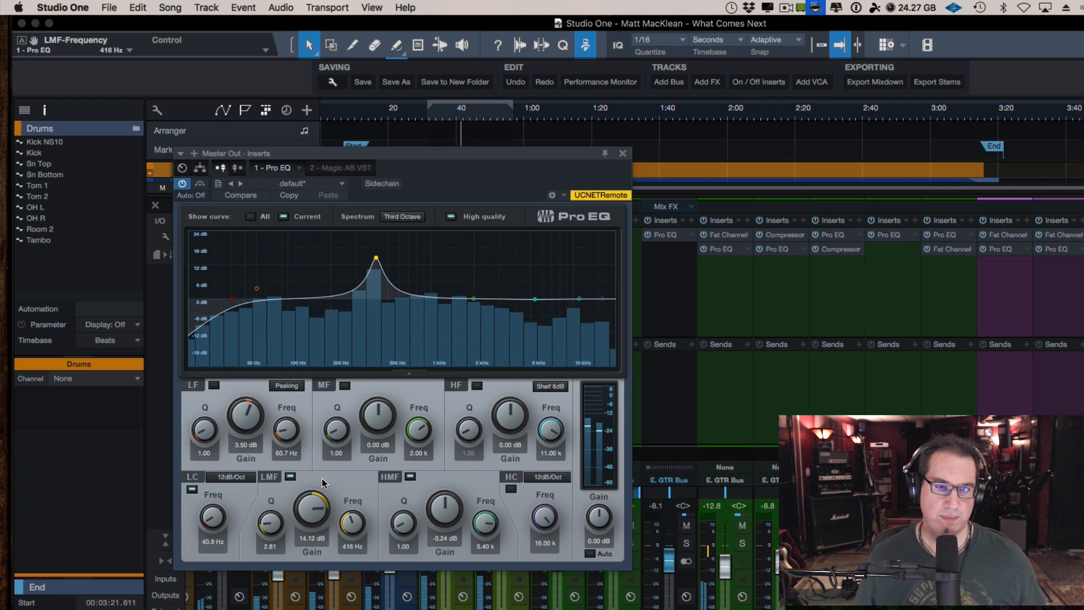
drag(309, 507, 266, 541)
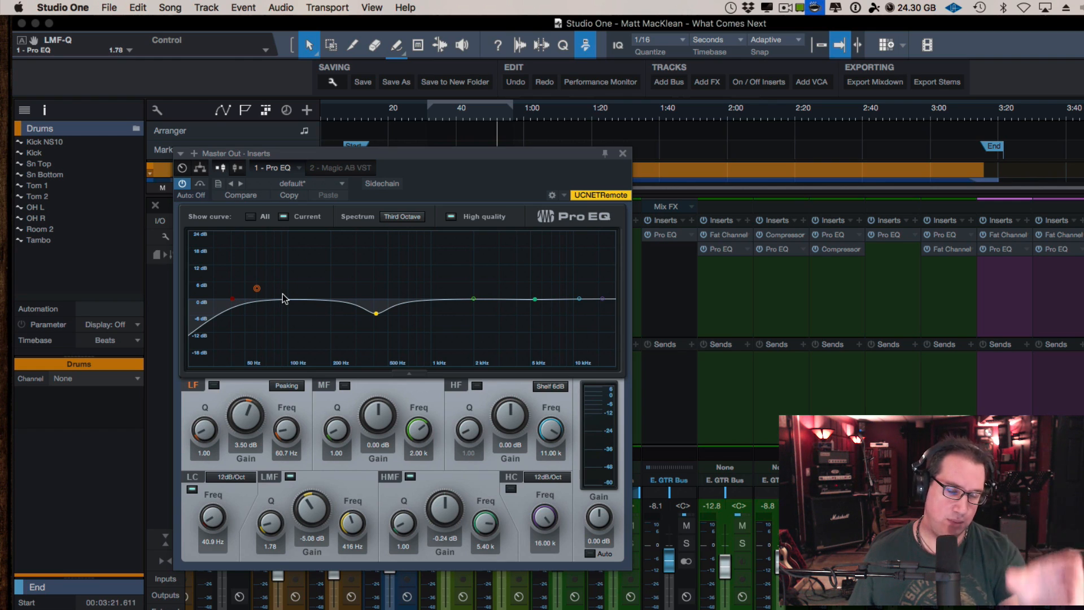
Replay the mix from about 25 seconds with the Master Out Pro EQ bypassed, re-enable it to compare the LMF cut, and stop playback
click(200, 186)
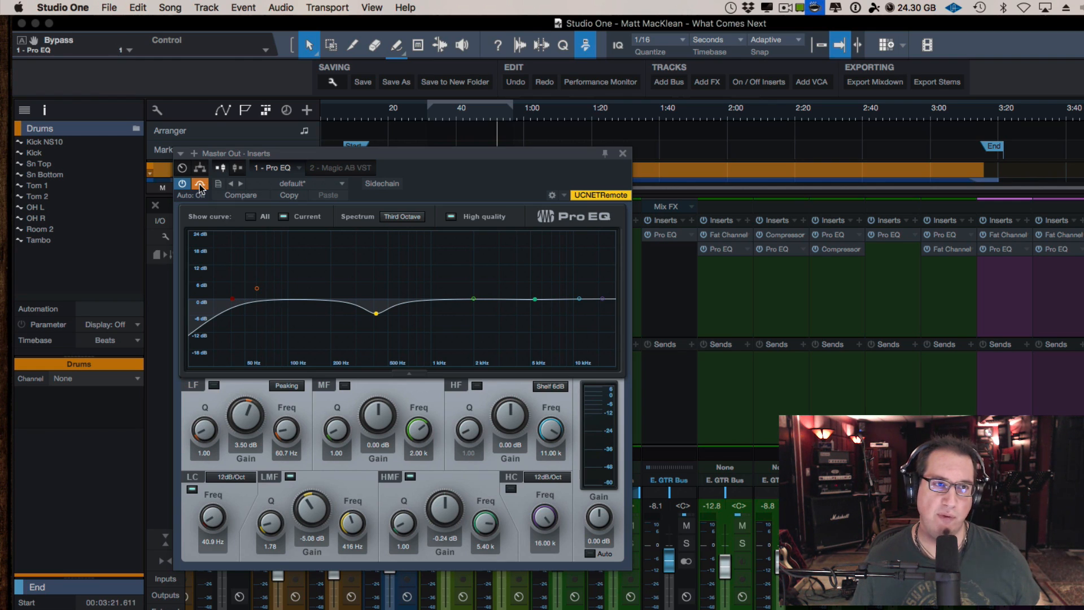
click(411, 120)
key(space)
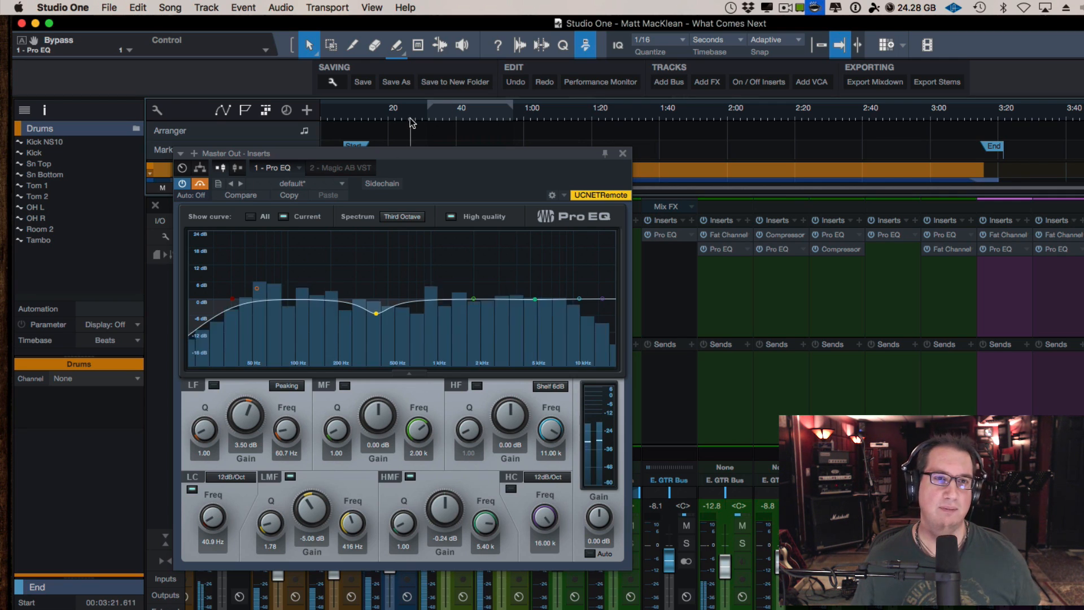
click(201, 184)
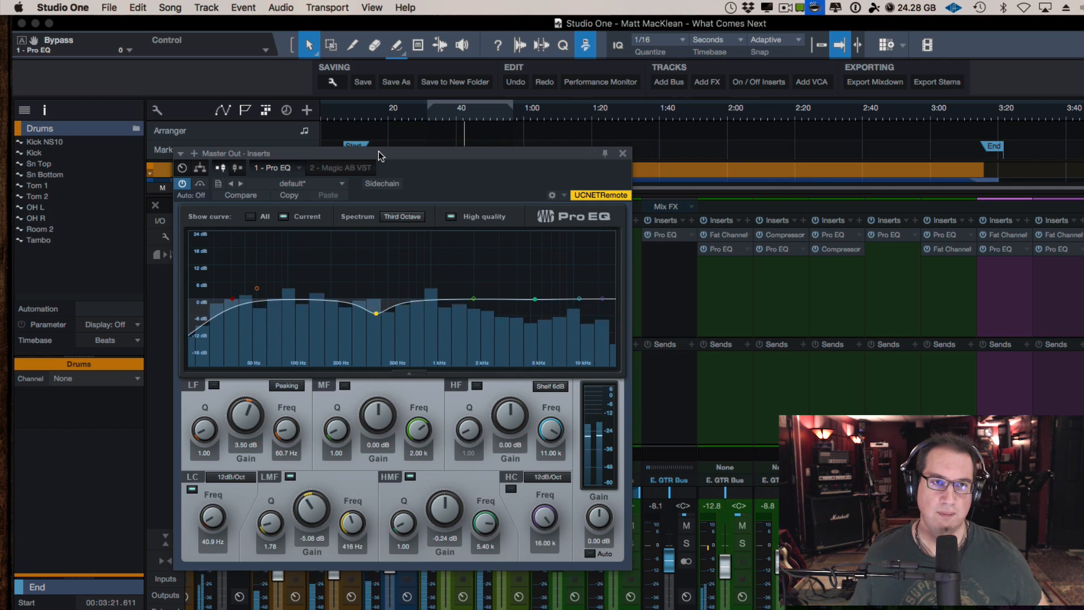
key(space)
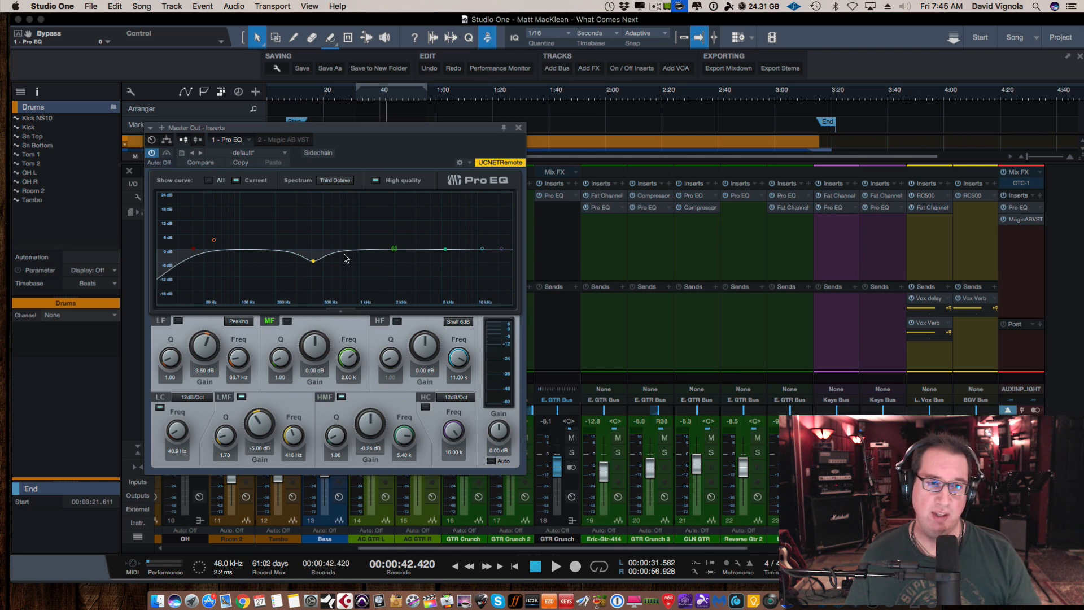
click(314, 261)
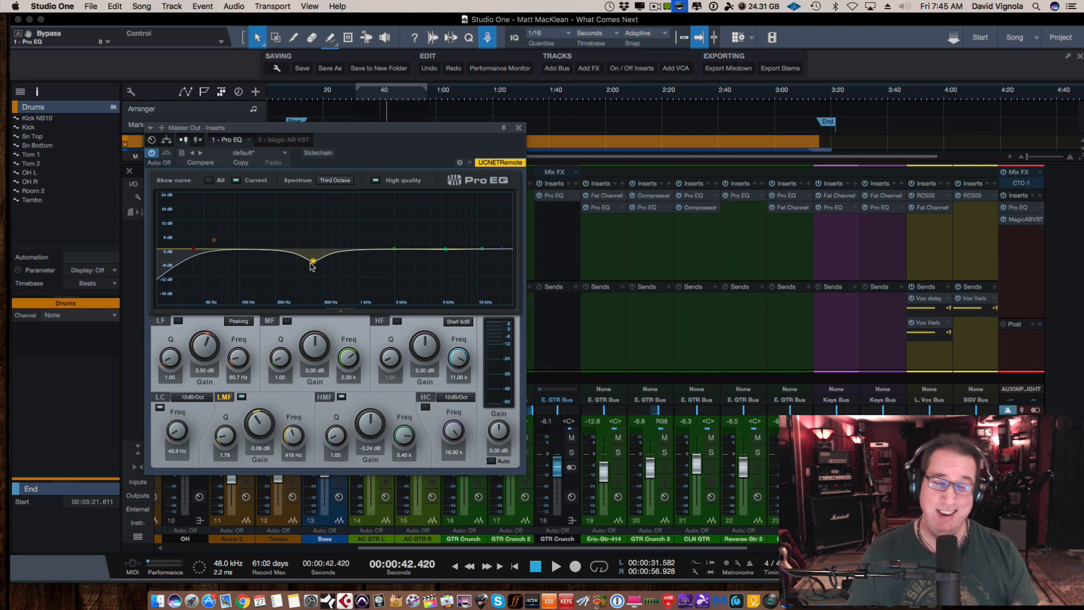